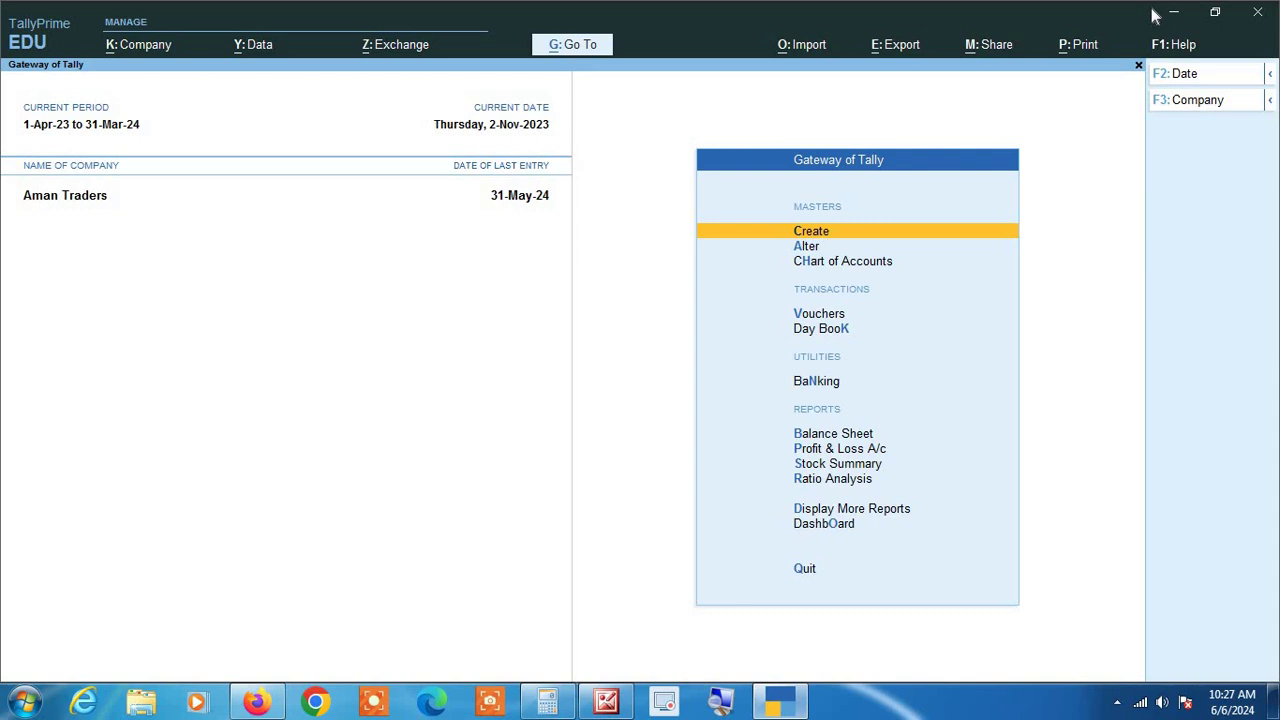
- Open Display More Reports from the Gateway of Tally for Aman Traders
key("Down")
key("Down")
key("Down")
key("Down")
key("Down")
key("Down")
key("Down")
key("Down")
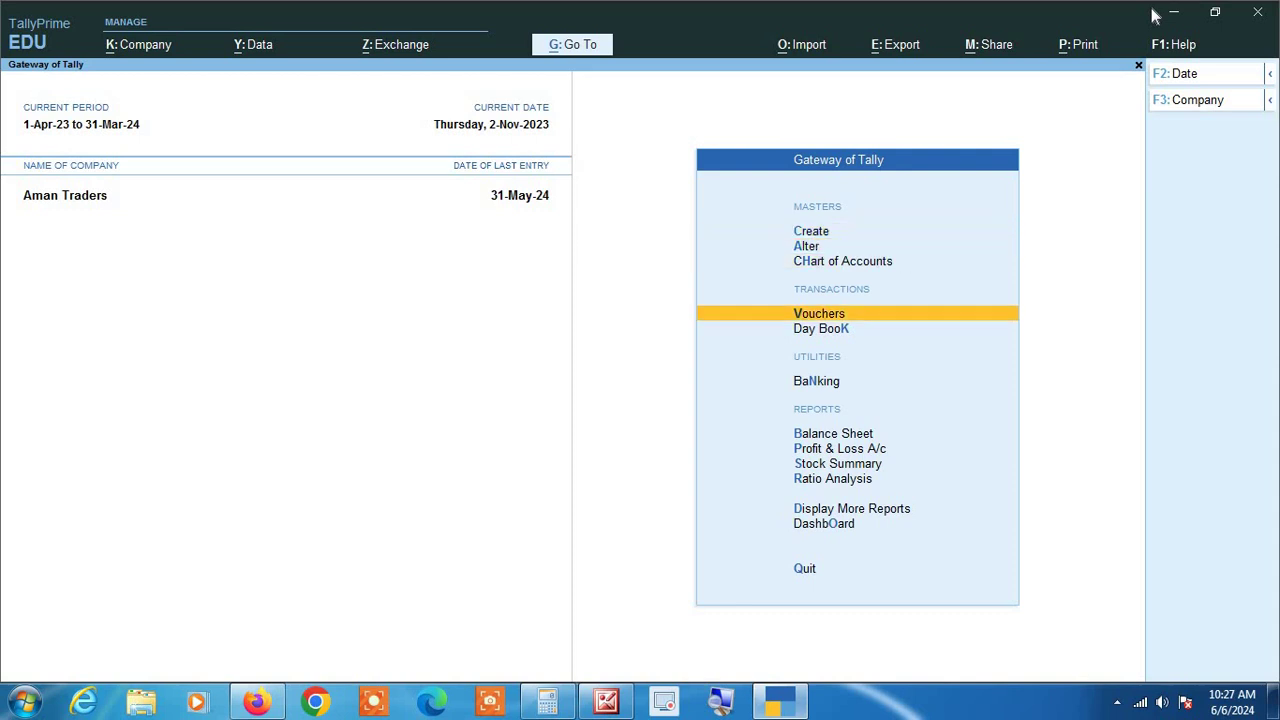
key("Down")
key("Down")
key("Return")
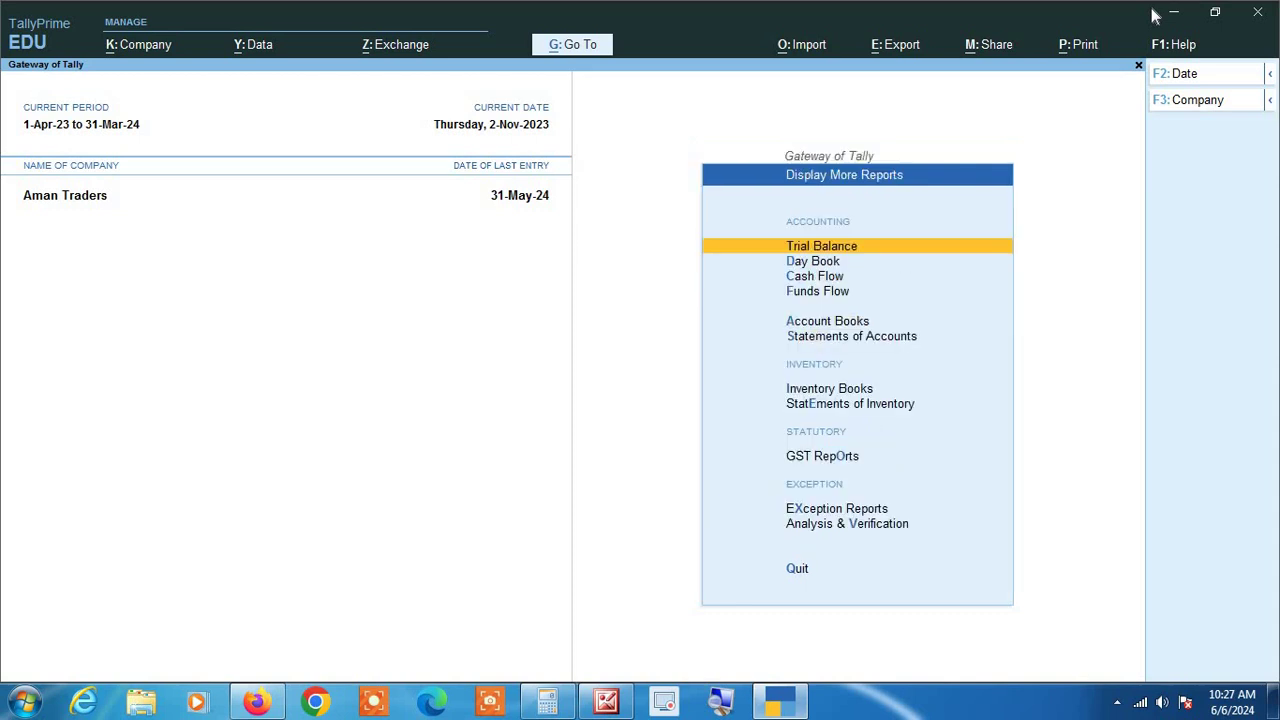
- Open the Sanmati Traders ledger from the Account Books
key("Down")
key("Down")
key("Down")
key("Down")
key("Return")
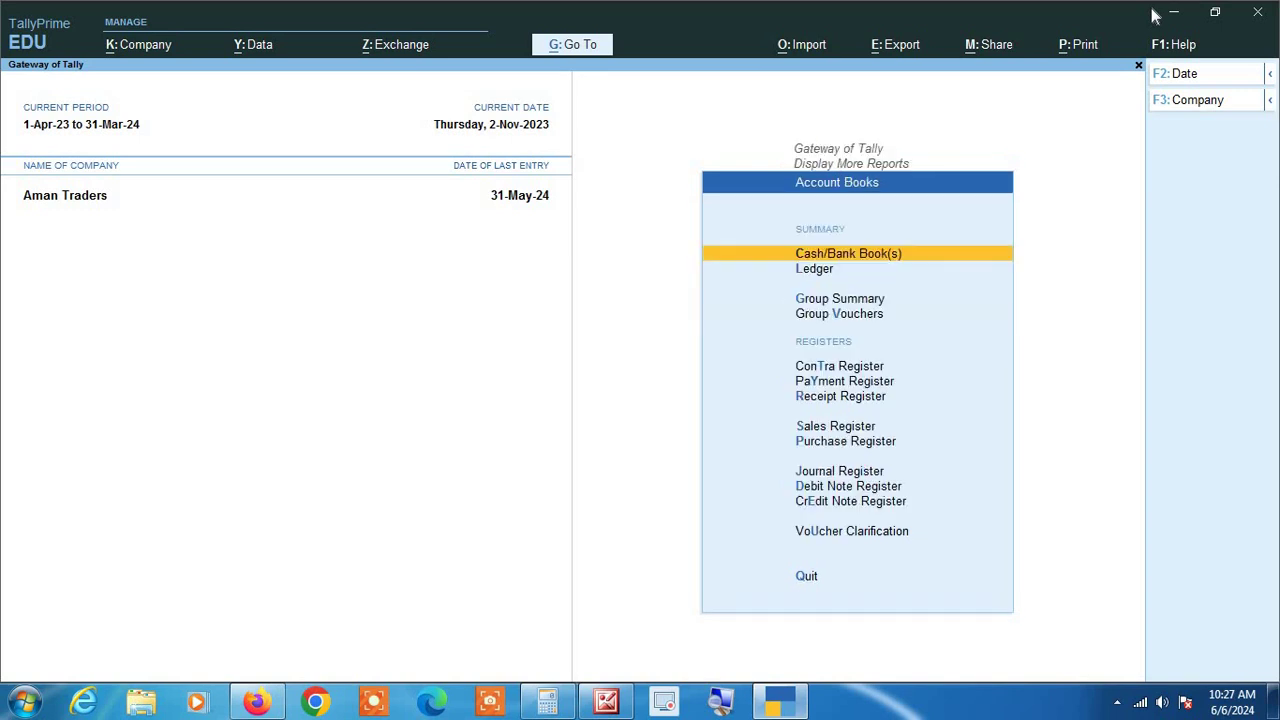
key("Down")
key("Return")
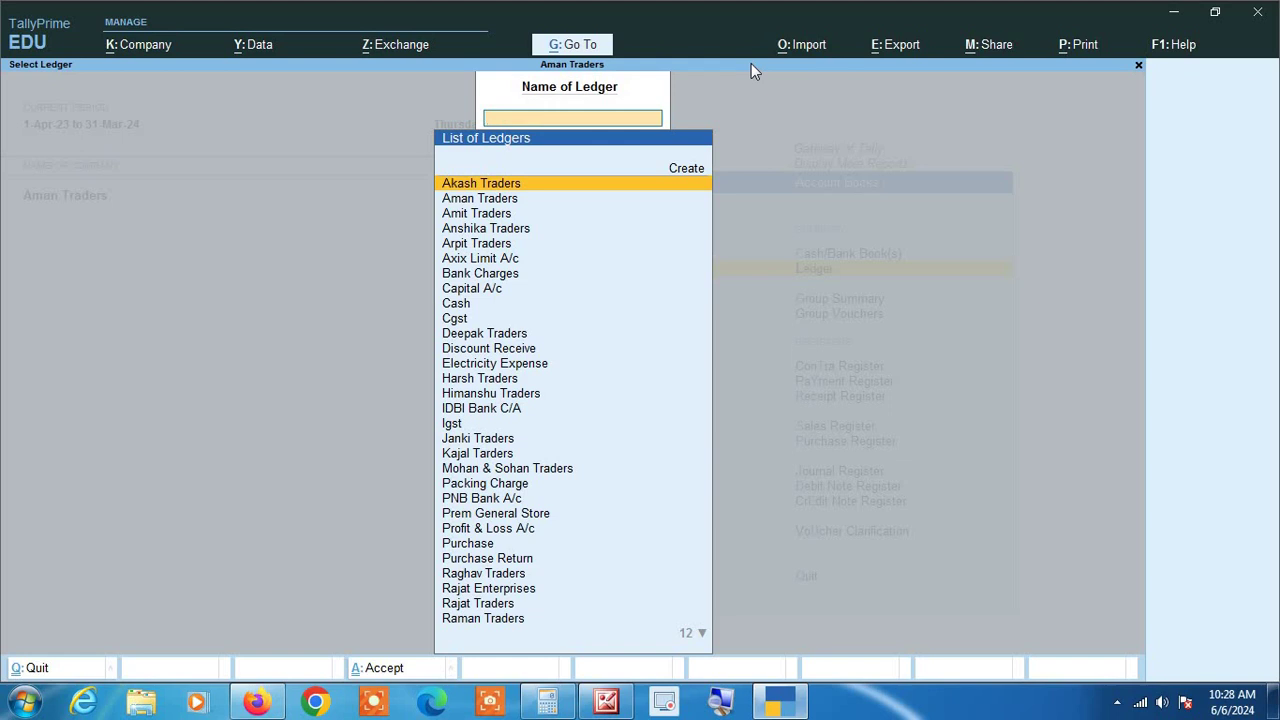
type("San")
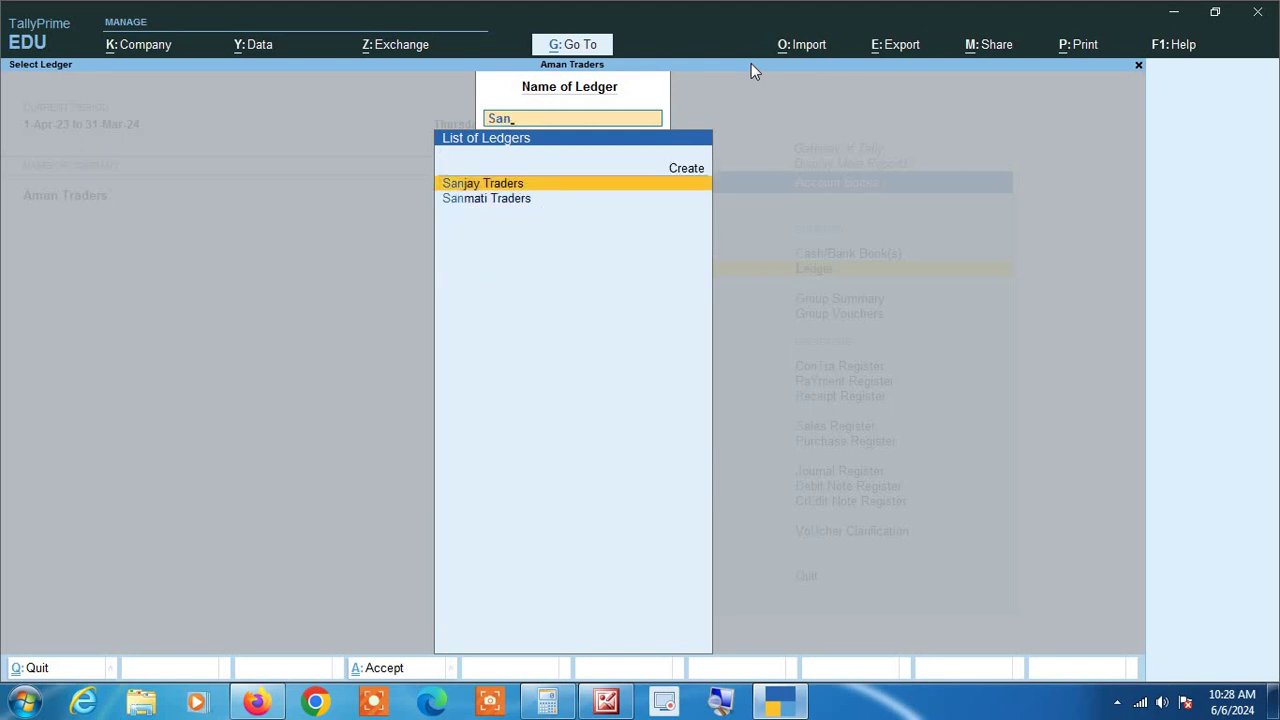
key("Down")
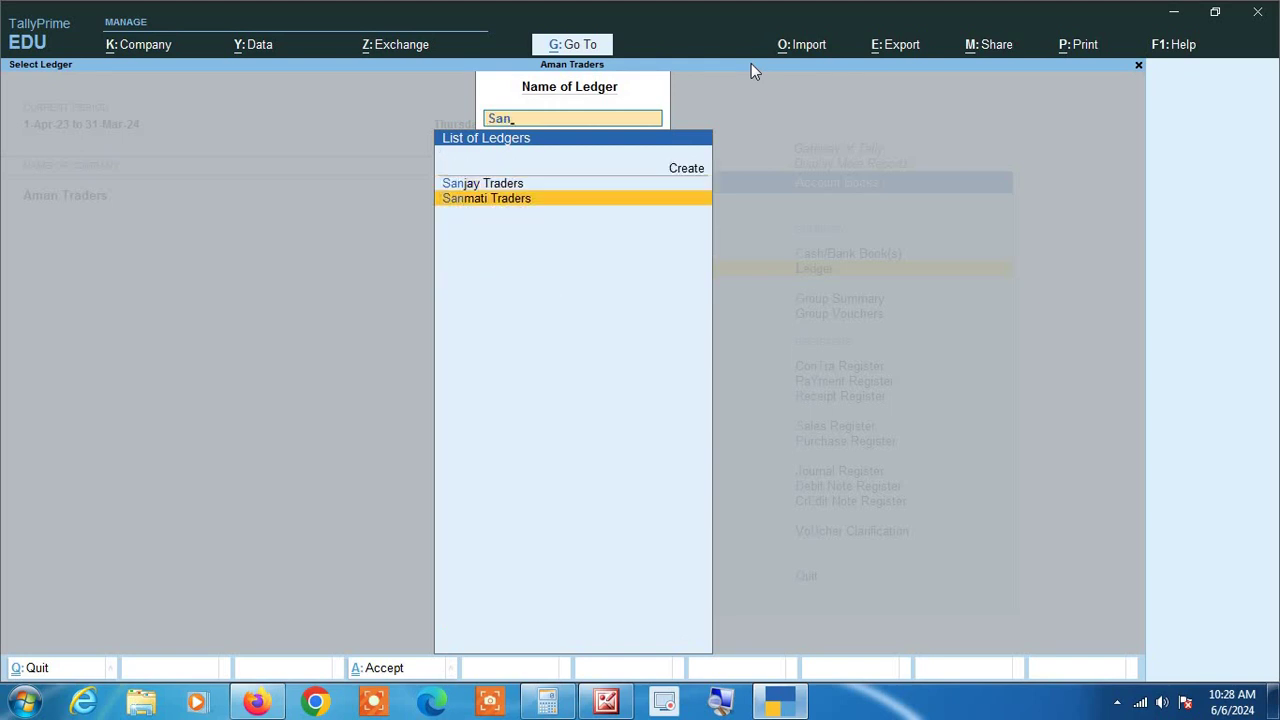
key("Return")
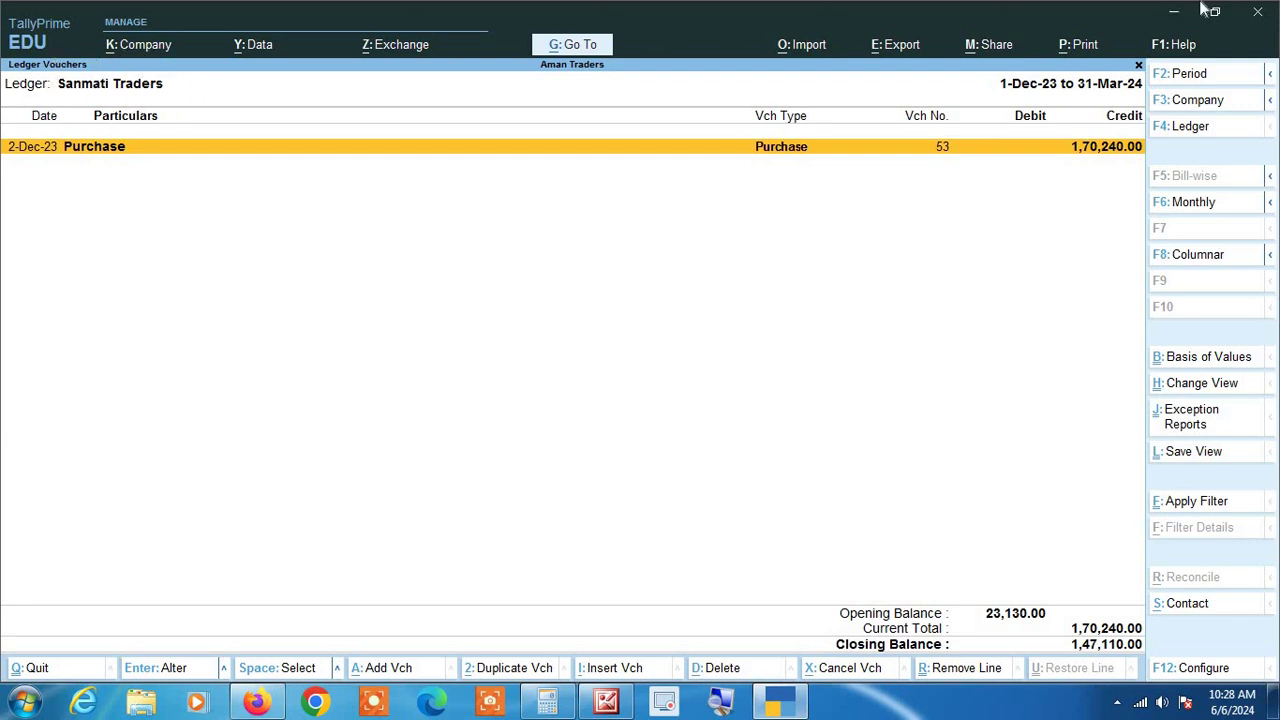
- Set the Sanmati Traders ledger period to 1-Apr-23 to 31-Mar-24 and review its purchase and payment entries
key("alt+F2")
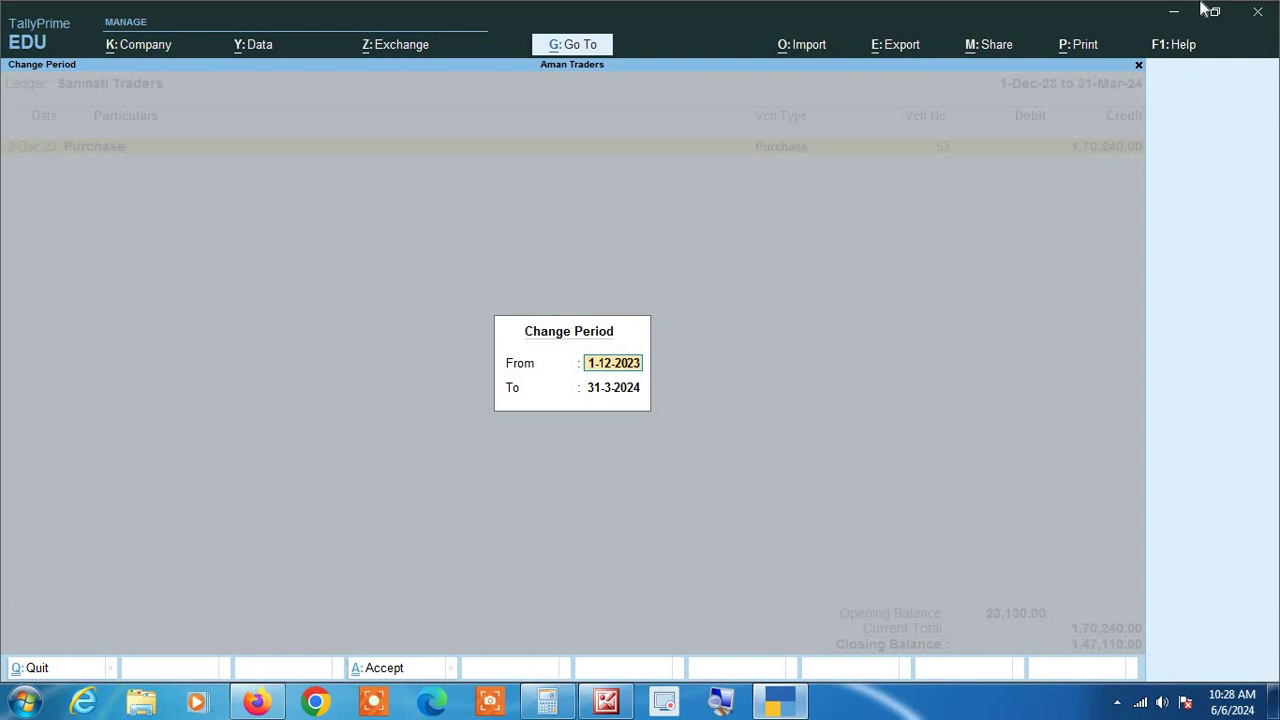
key("BackSpace")
key("Return")
key("BackSpace")
key("Return")
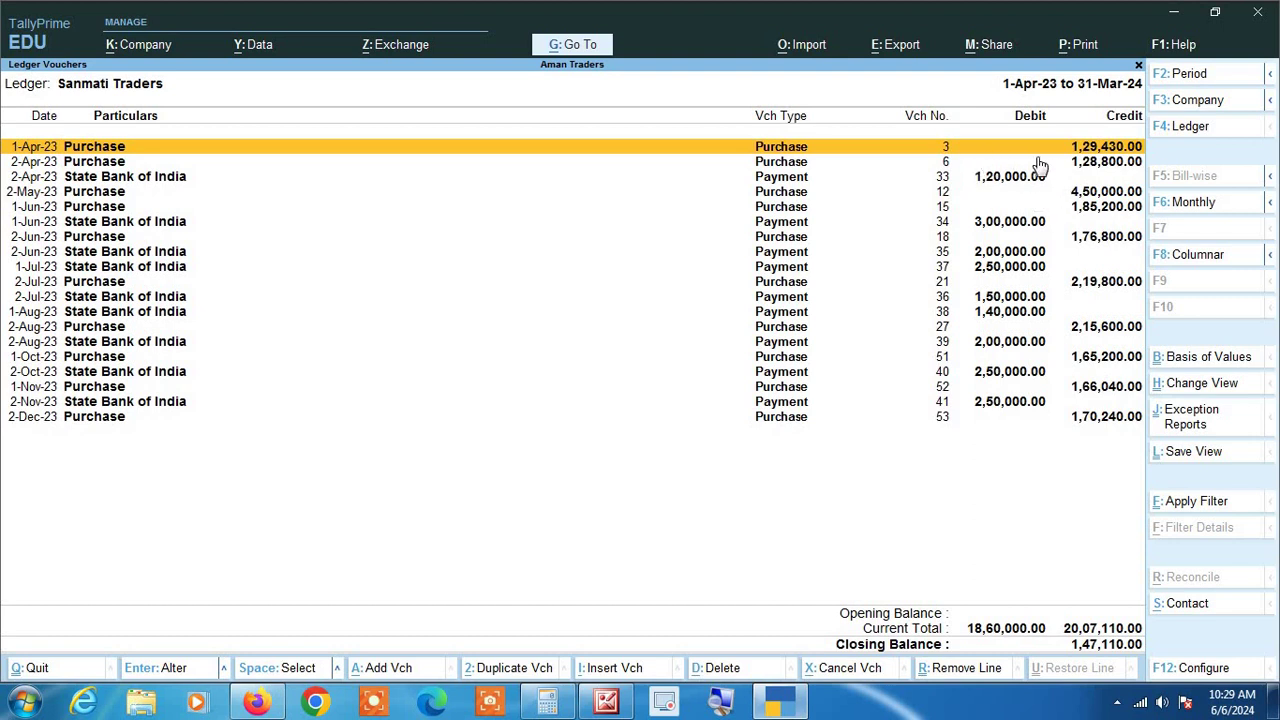
key("Down")
key("Down")
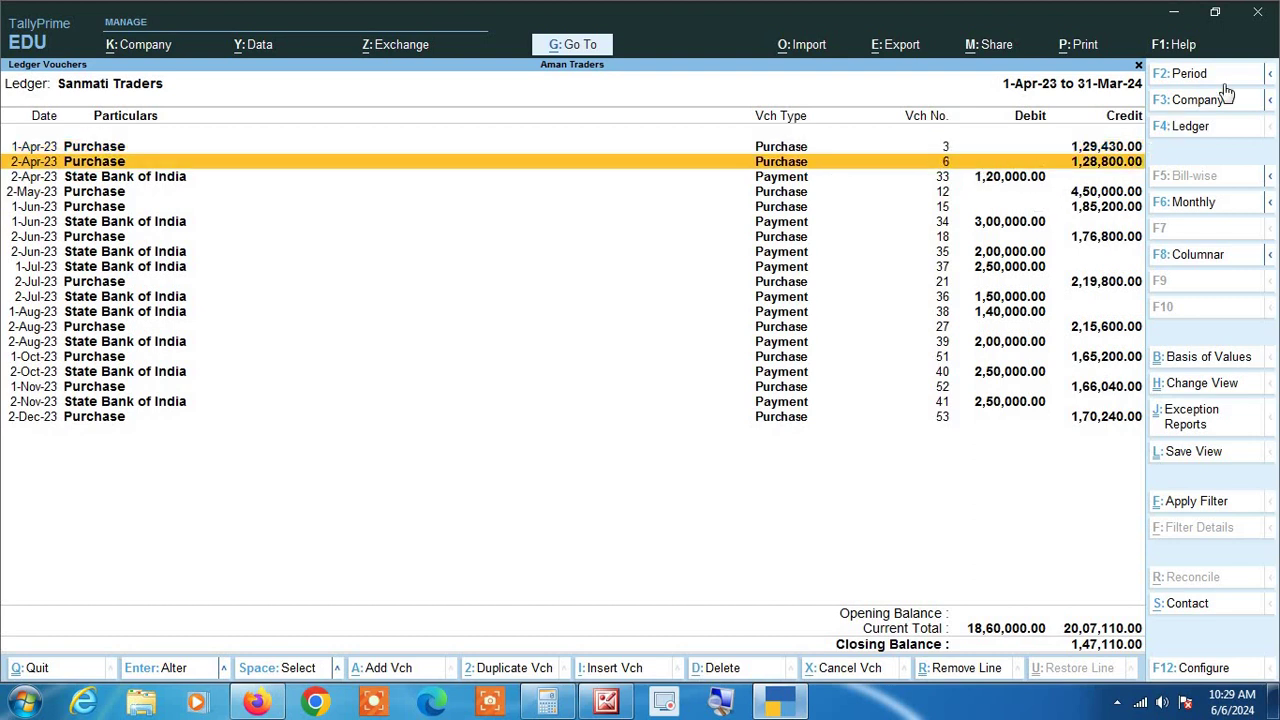
key("Down")
key("Down")
key("Down")
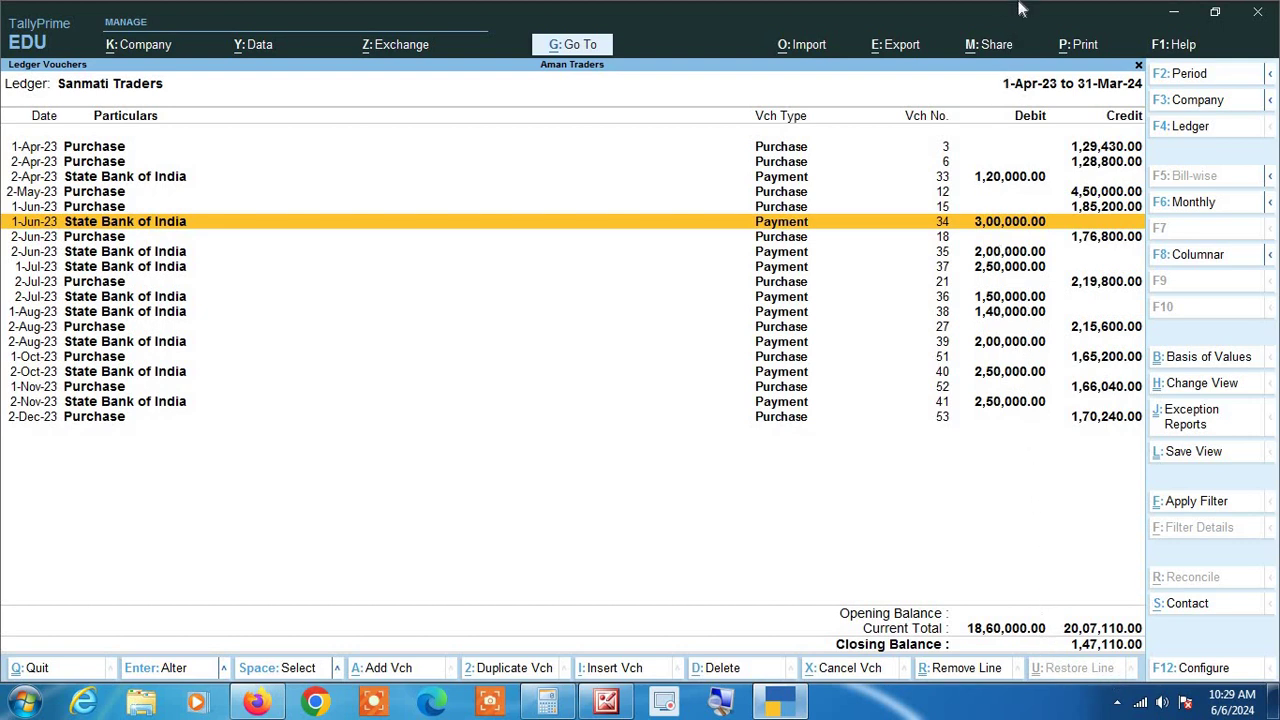
- Open the Deepak Traders ledger instead and set its period to start on 1-4-23 and end on 31-3-2024
key("Escape")
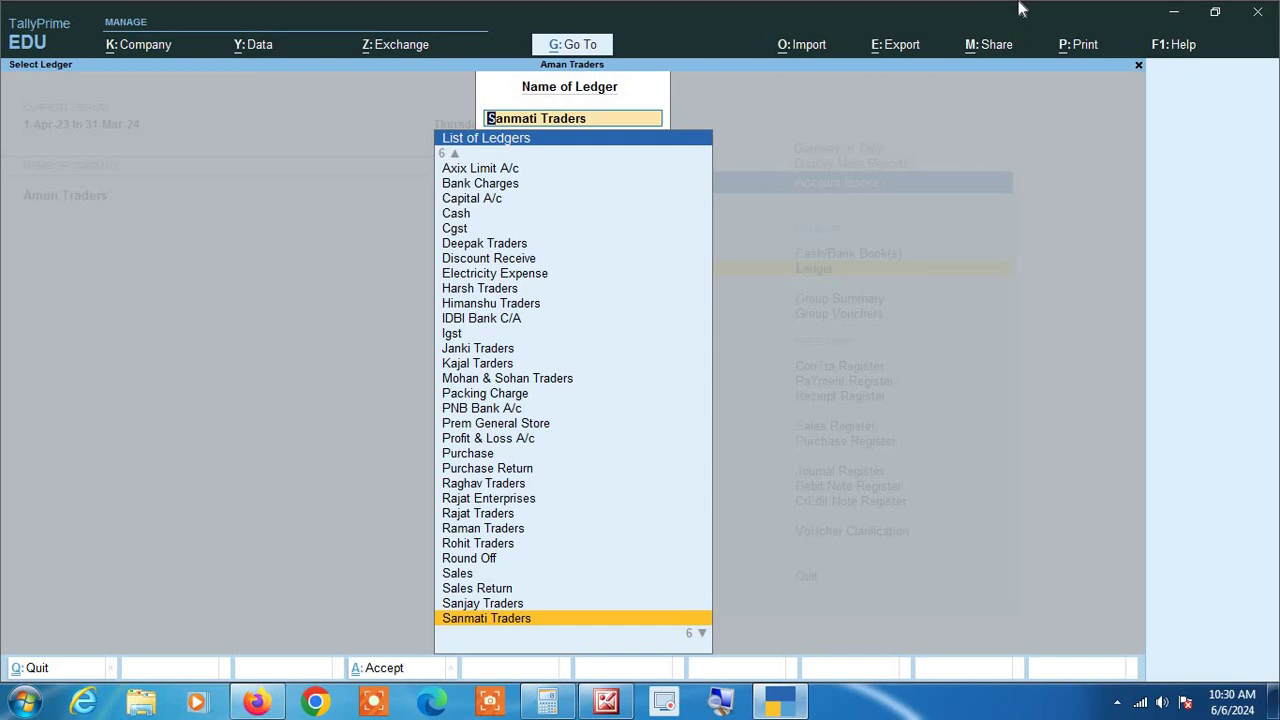
type("Dee")
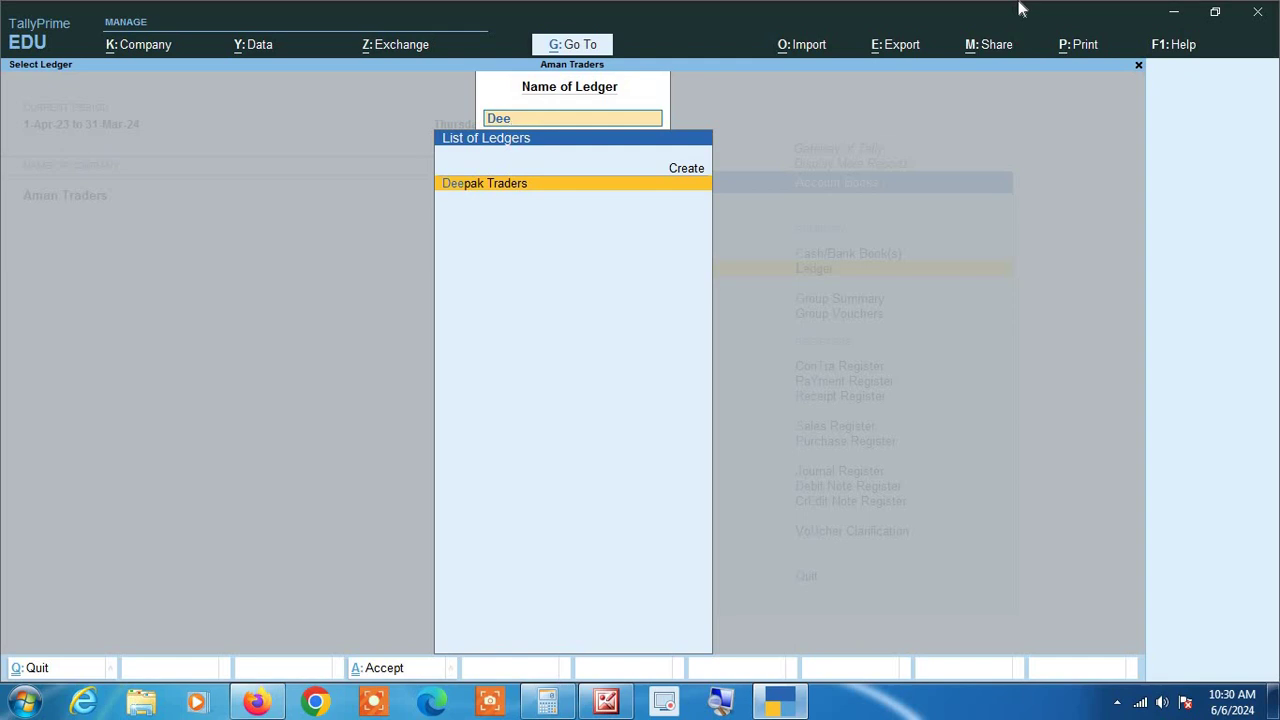
key("Return")
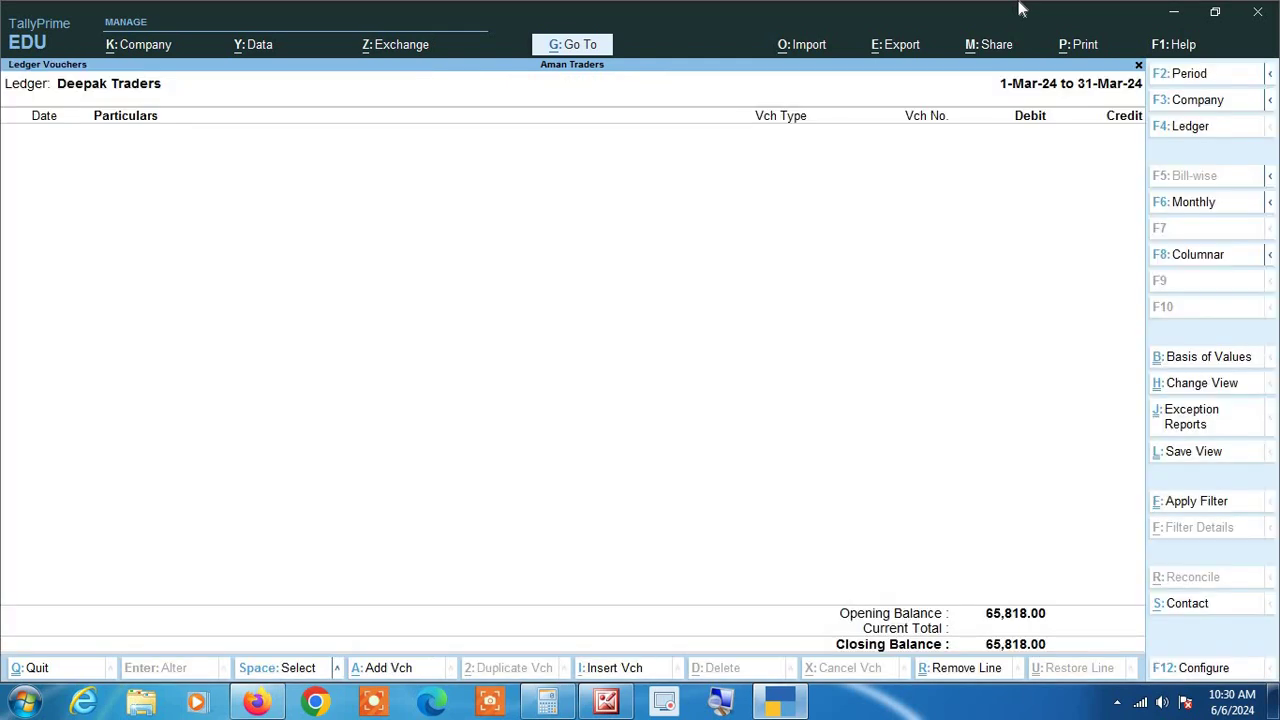
key("alt+F2")
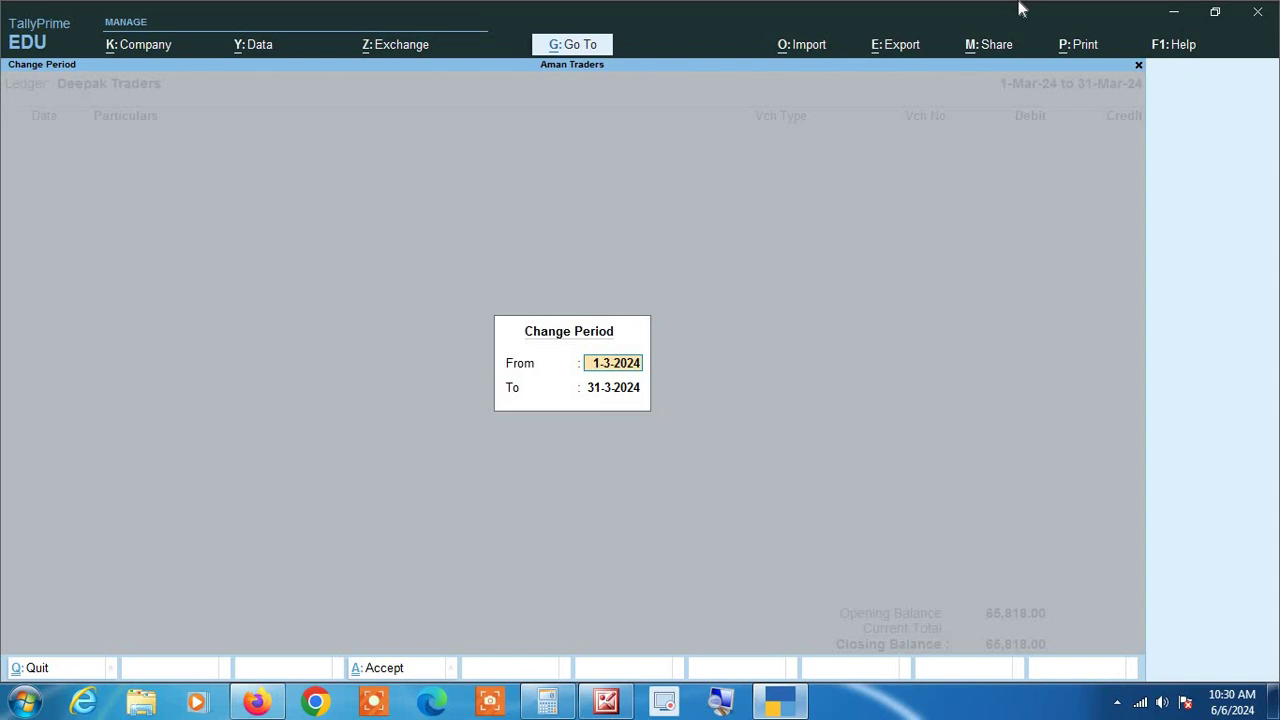
type("1-4-23")
key("Return")
key("Return")
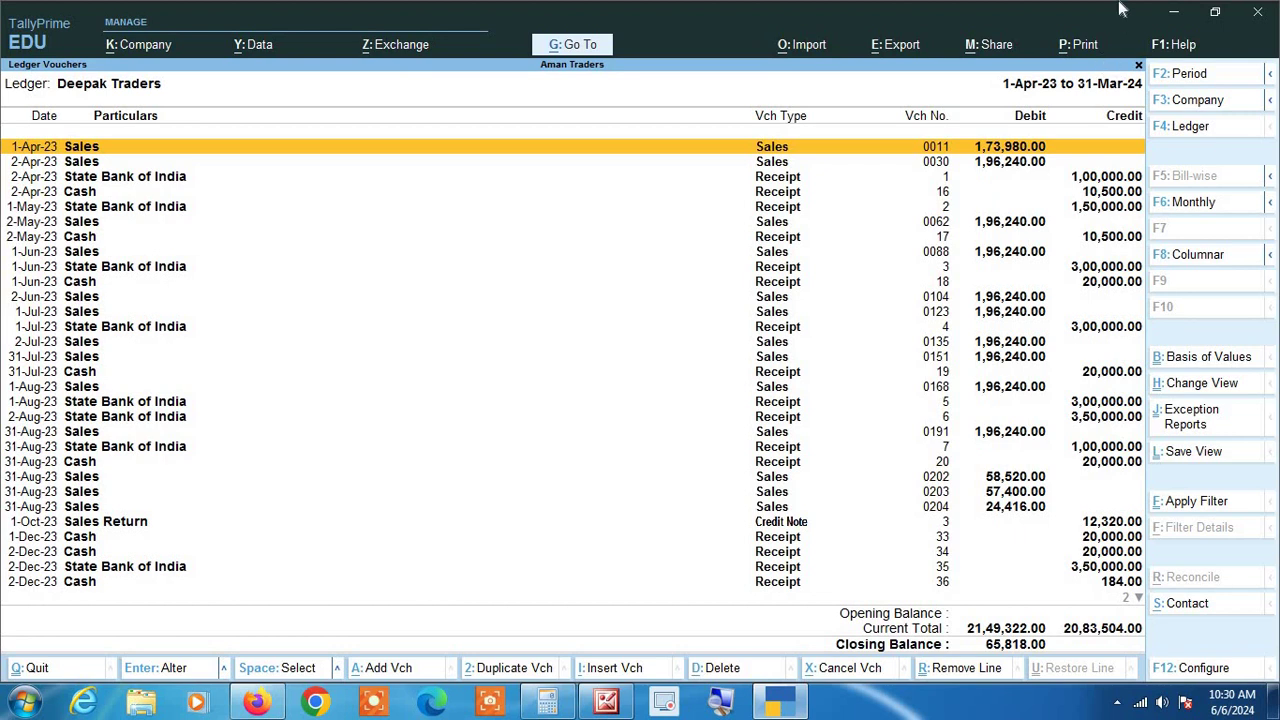
- Examine the sales, receipt and credit note entries in the Deepak Traders ledger, from the last voucher back to 1-Aug-23, and its closing balance
key("End")
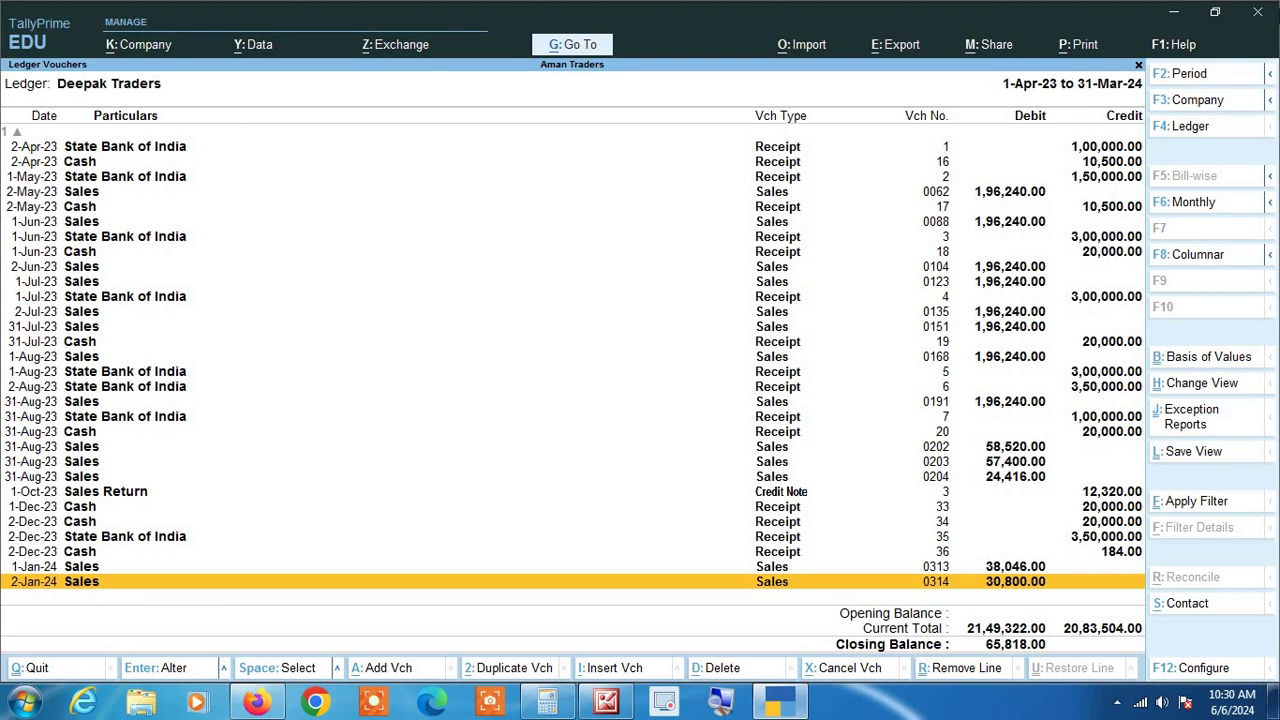
key("Up")
key("Up")
key("Up")
key("Up")
key("Up")
key("Up")
key("Up")
key("Up")
key("Up")
key("Up")
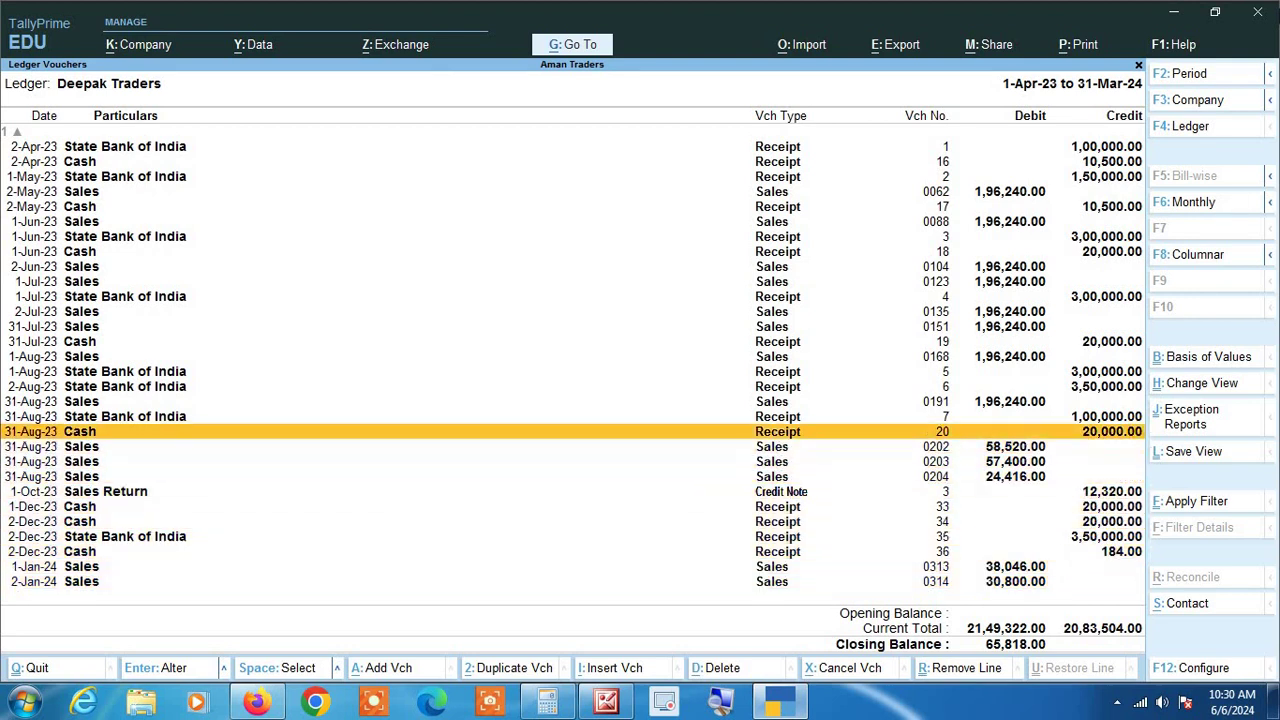
key("Up")
key("Up")
key("Up")
key("Up")
key("Up")
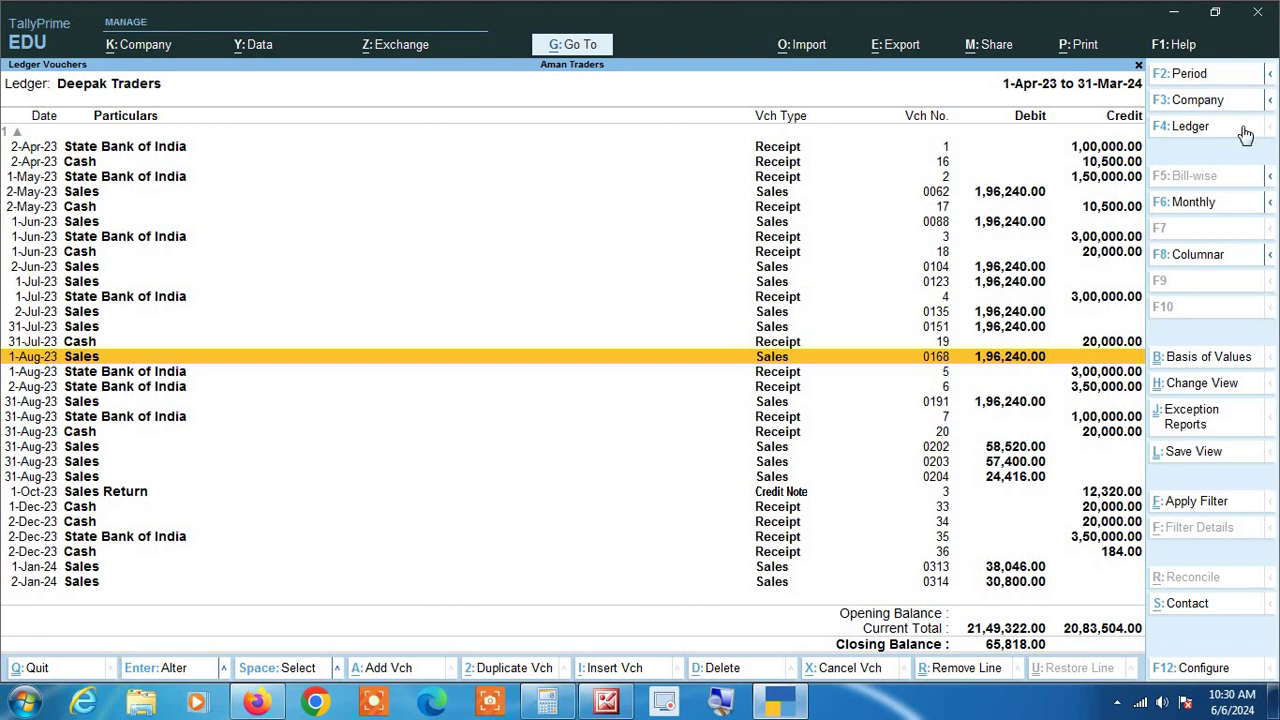
key("End")
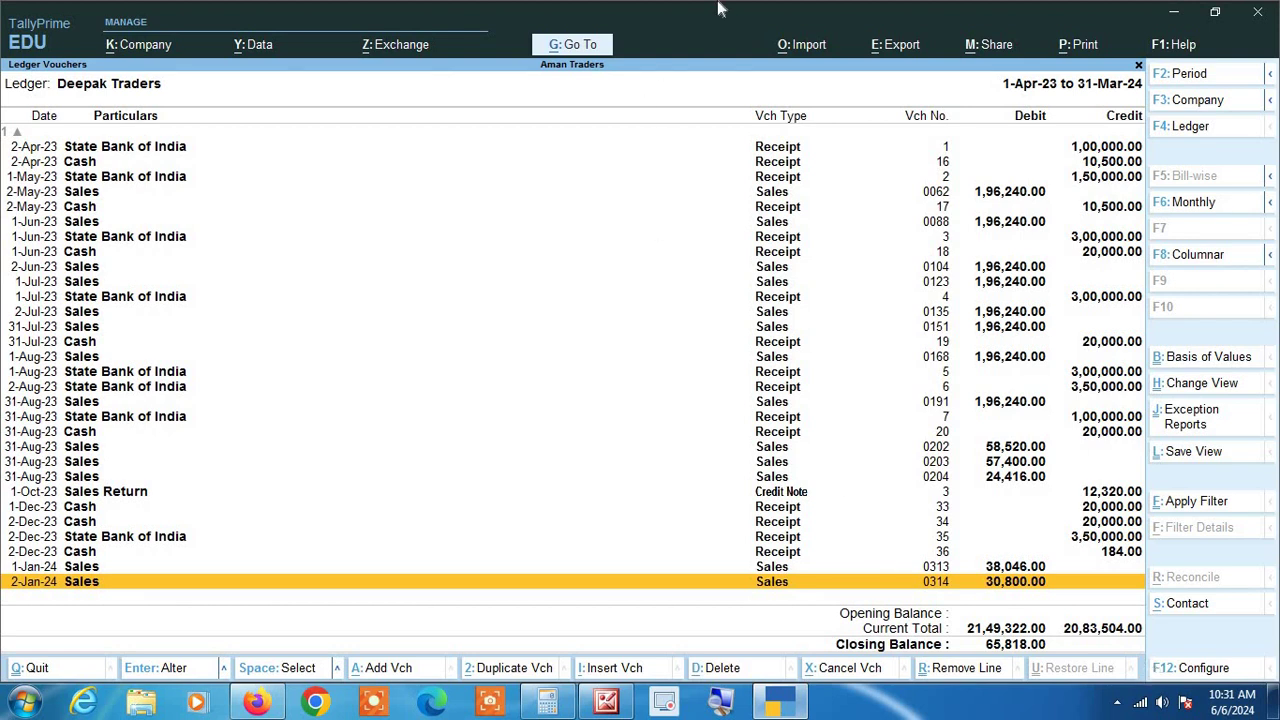
- Close the Deepak Traders ledger and return to the Gateway of Tally
key("Escape")
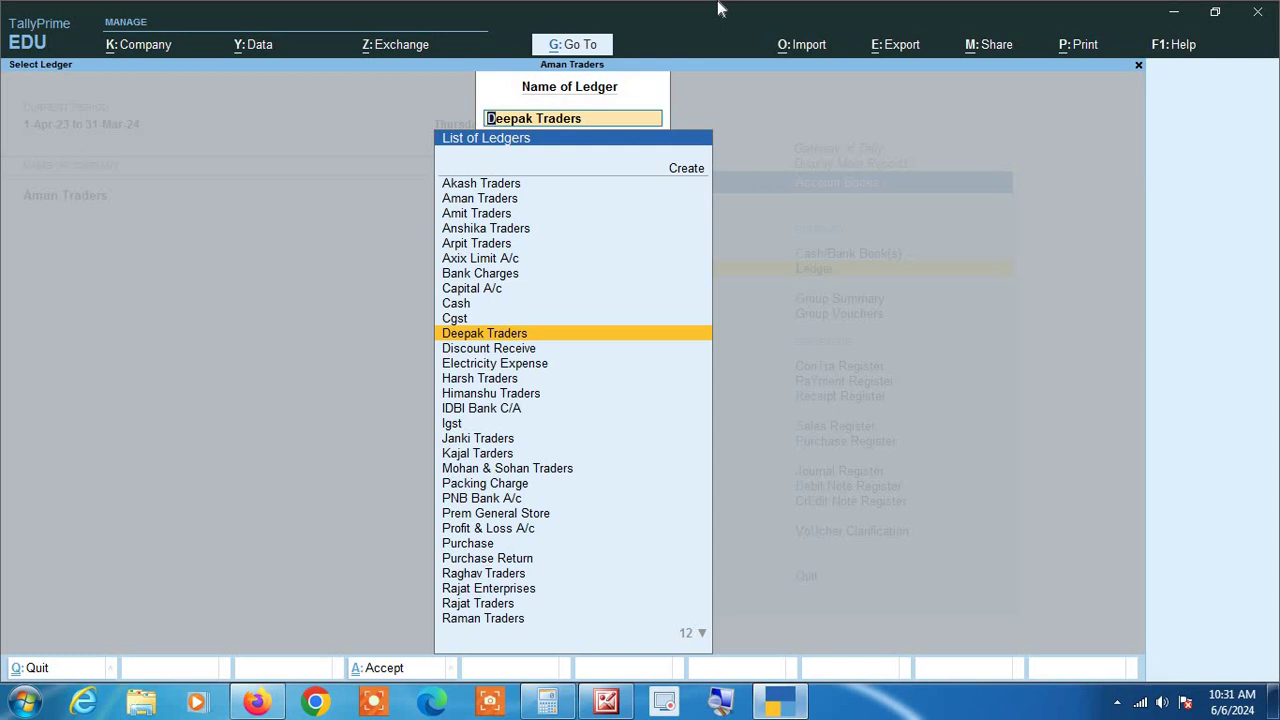
key("Escape")
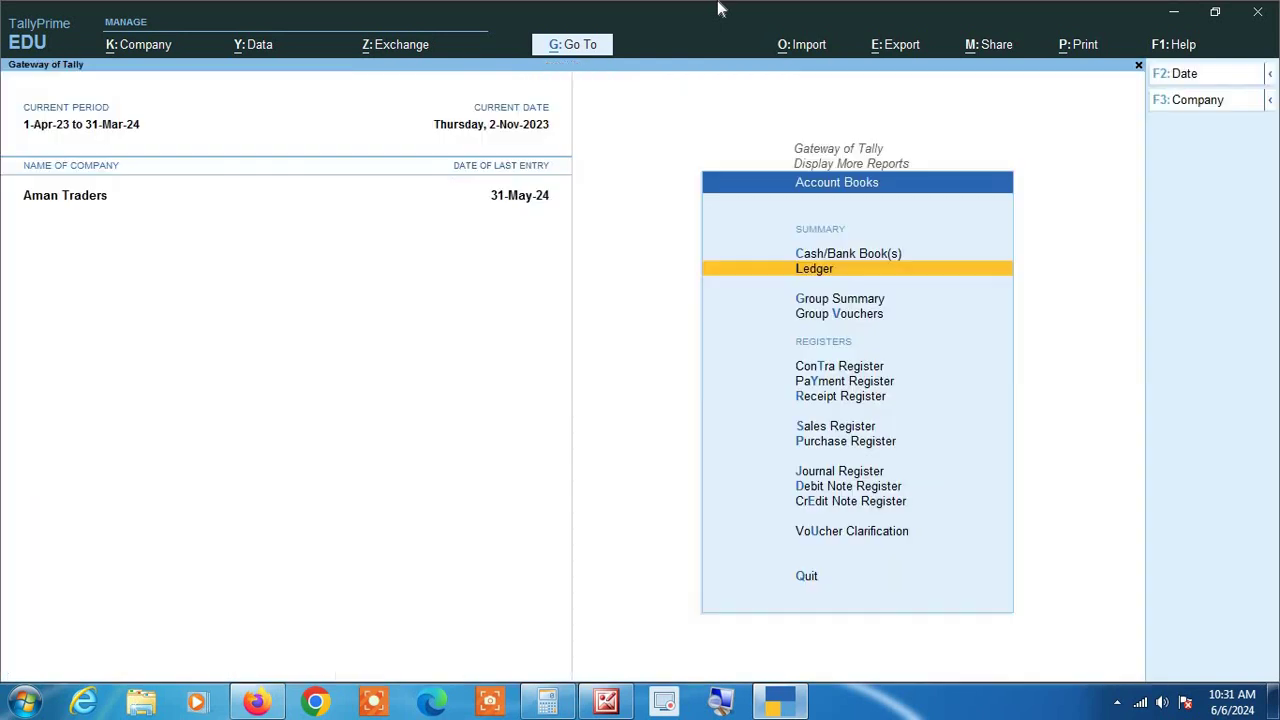
key("Escape")
key("Escape")
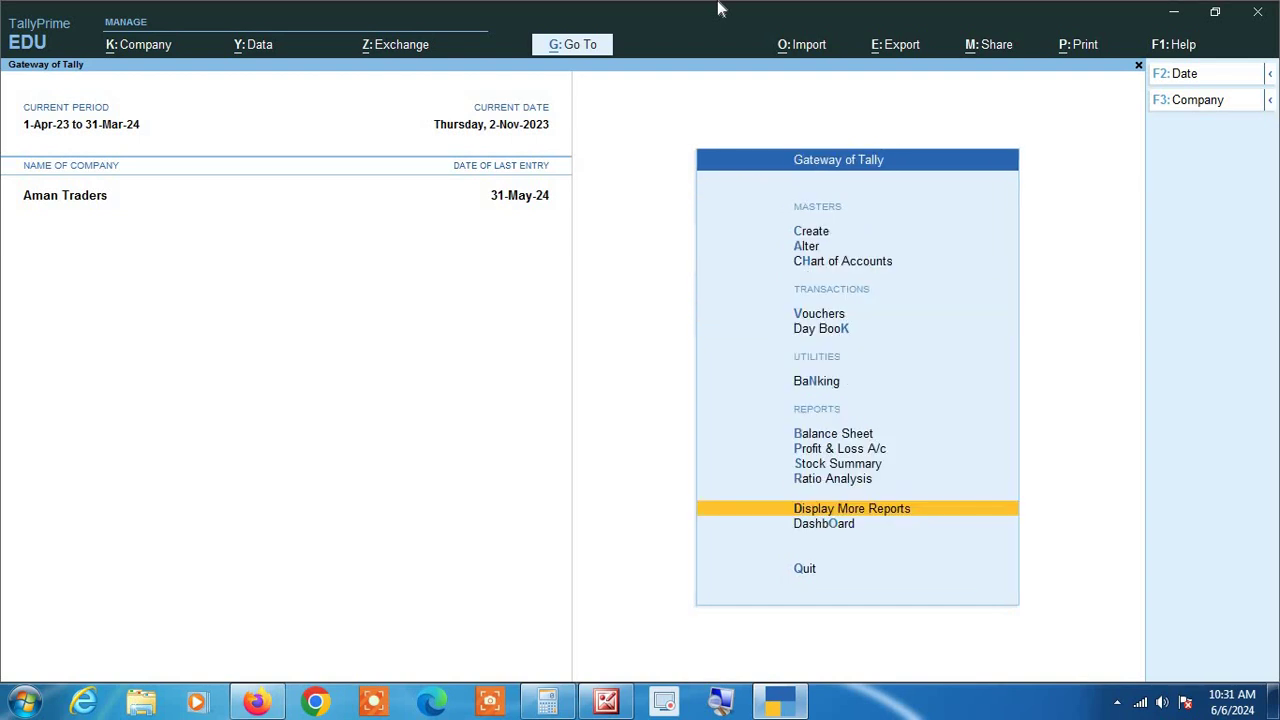